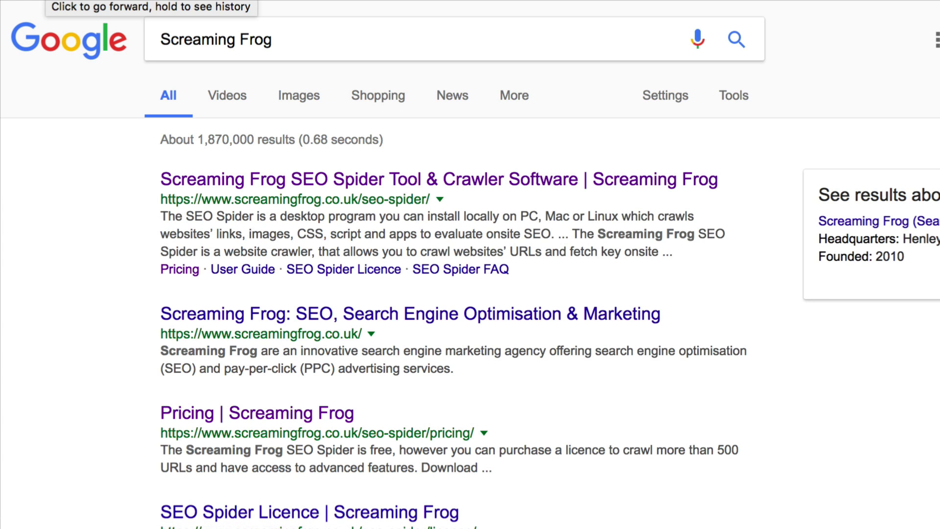
Go to the SEO Spider page's Pricing section and scroll through the free versus paid comparison table
click(49, 1)
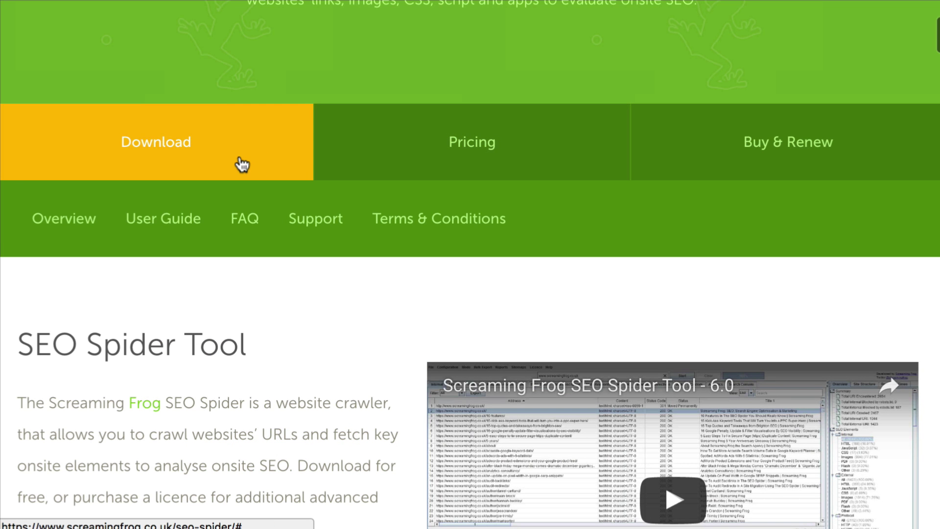
click(477, 138)
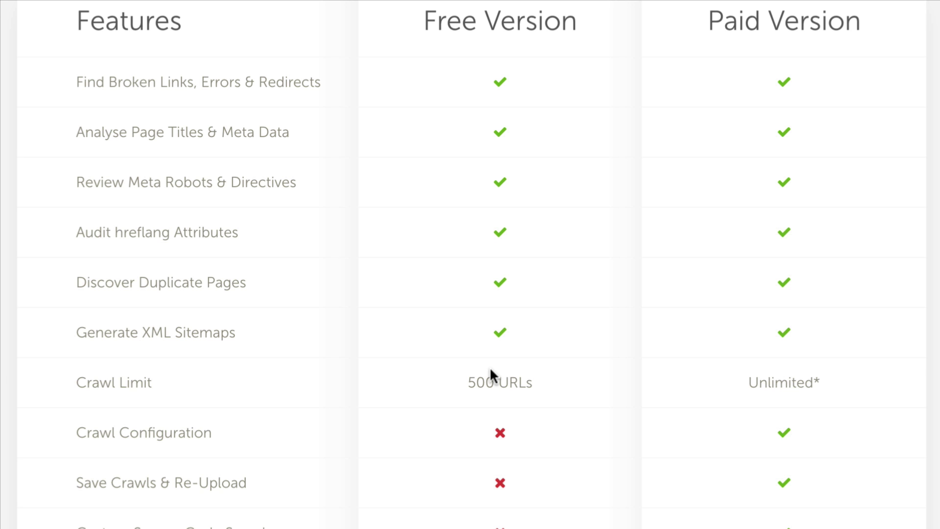
scroll(491, 374, up, 1)
scroll(491, 375, down, 14)
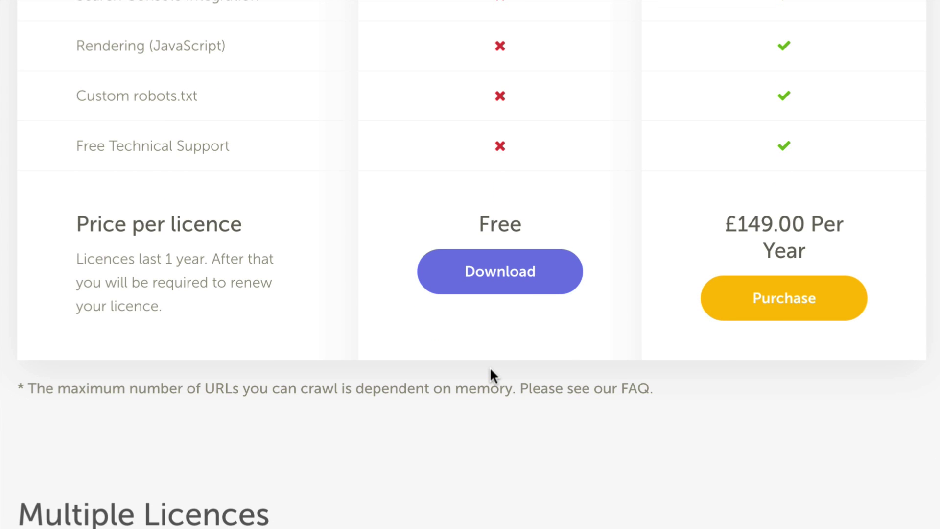
scroll(581, 185, up, 7)
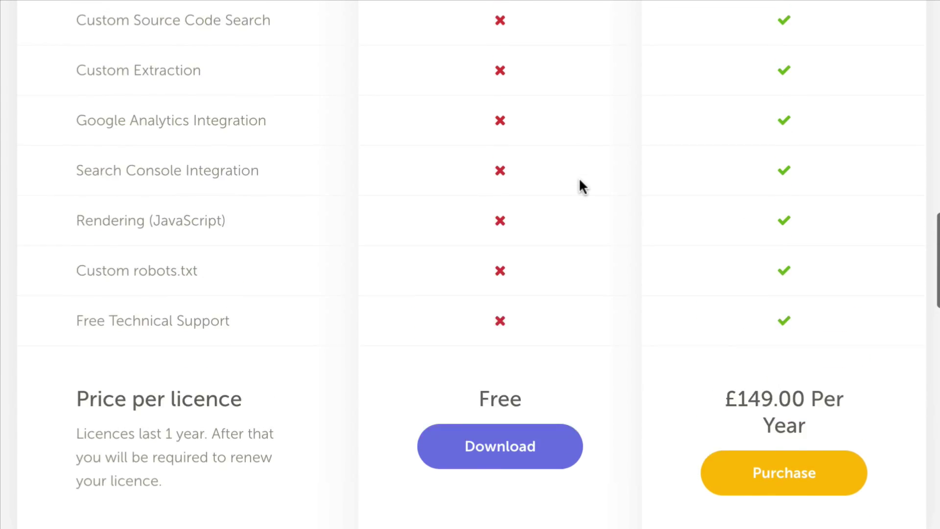
scroll(581, 182, down, 7)
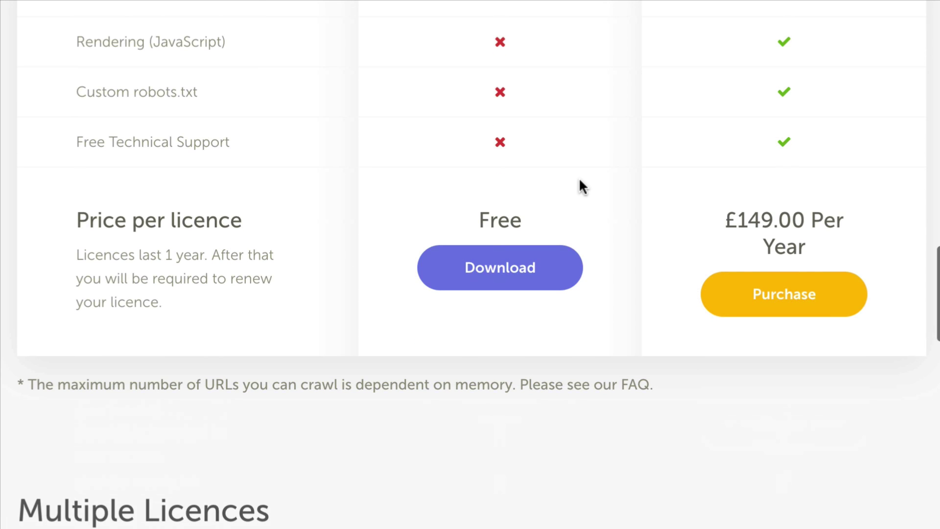
scroll(580, 180, up, 9)
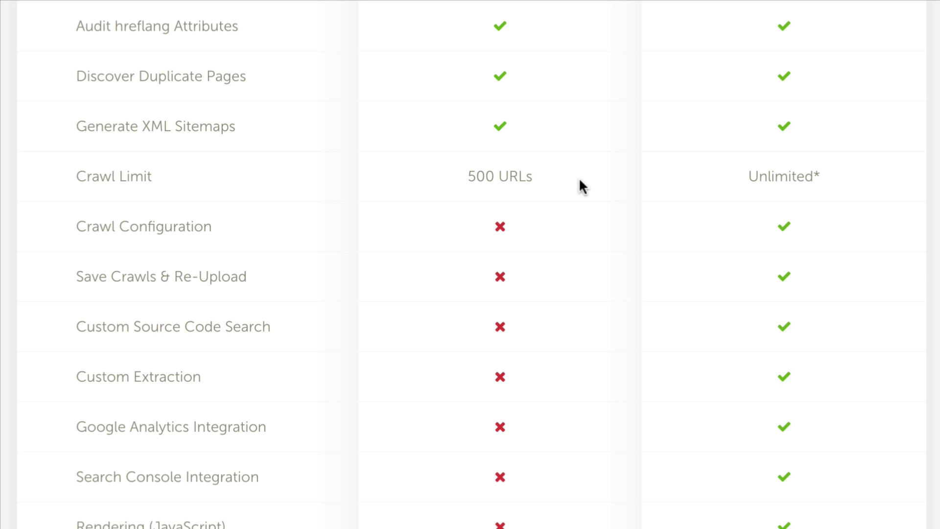
scroll(579, 177, down, 10)
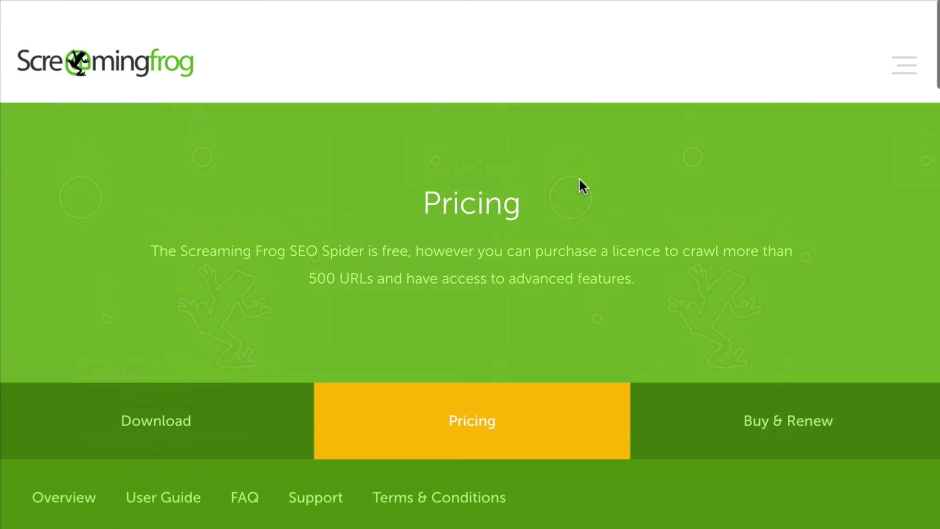
scroll(611, 195, down, 1)
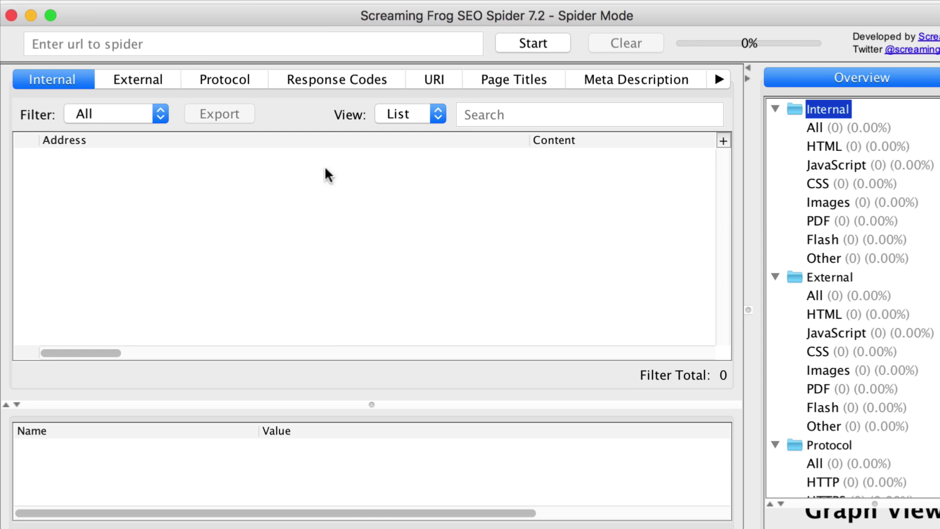
Maximise the Screaming Frog window so the full interface and status bar are visible
double_click(237, 13)
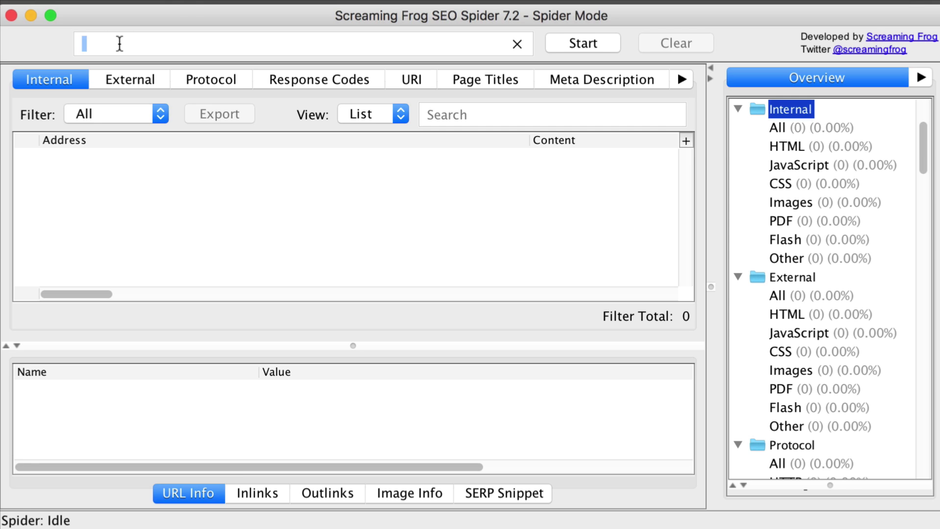
text(https://howtostartablog2017.wordpress.com/)
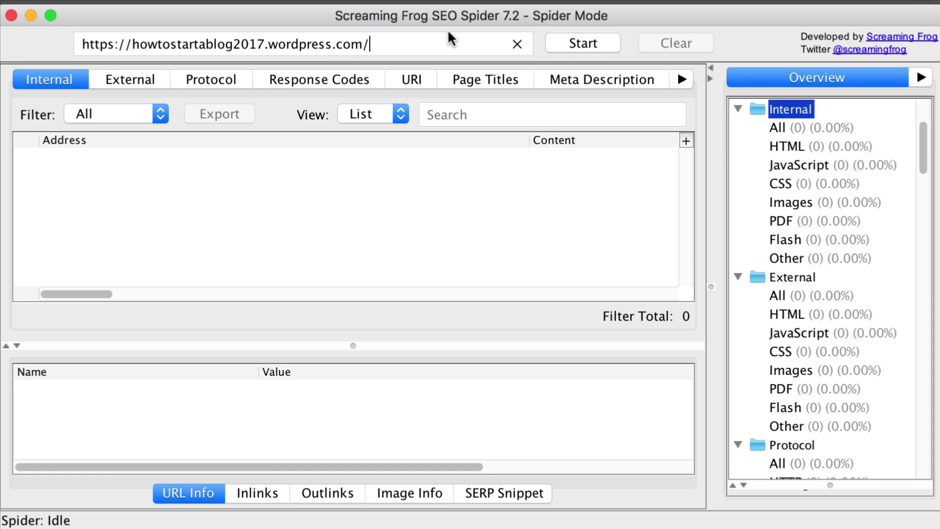
click(581, 48)
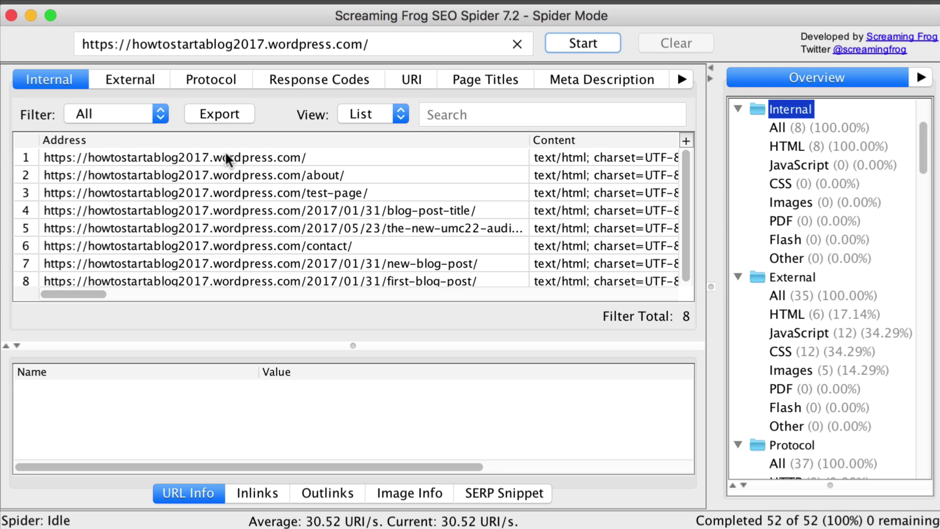
Scroll through the crawl results and bring the Screaming Frog window back to the front
scroll(186, 164, down, 1)
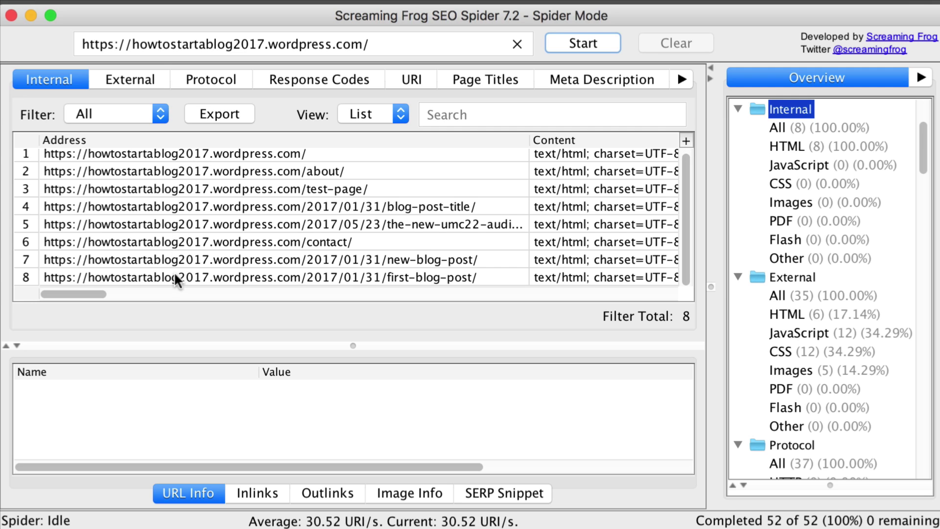
scroll(175, 274, up, 1)
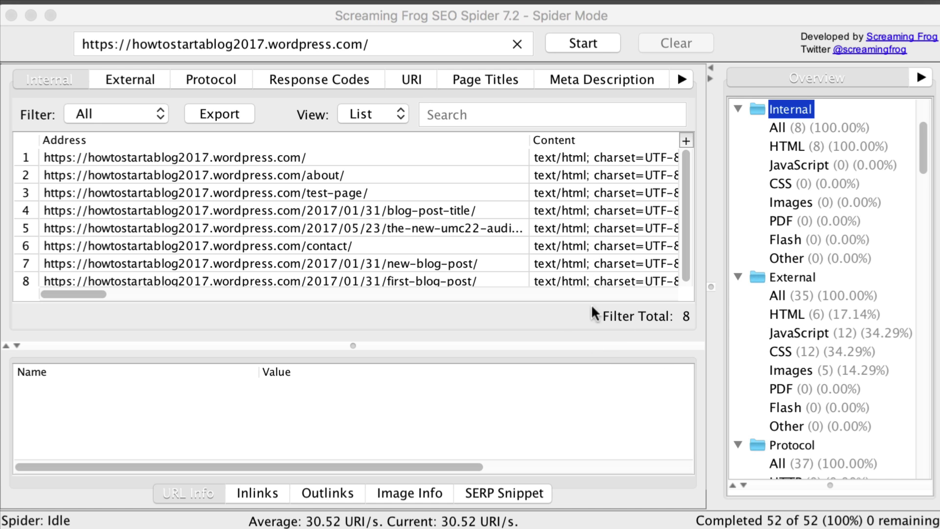
click(554, 301)
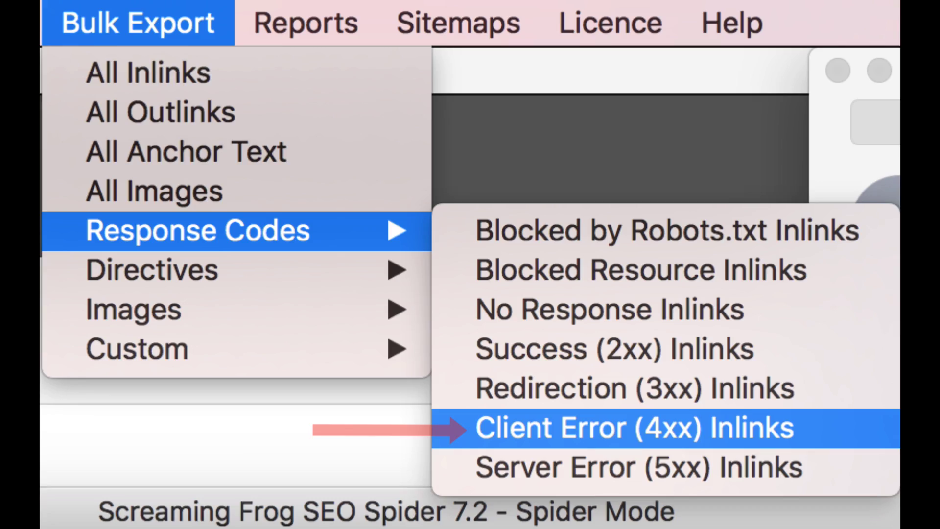
Save the Client Error (4xx) Inlinks bulk export as client_error_(4xx)_inlinks CSV in Downloads
click(634, 427)
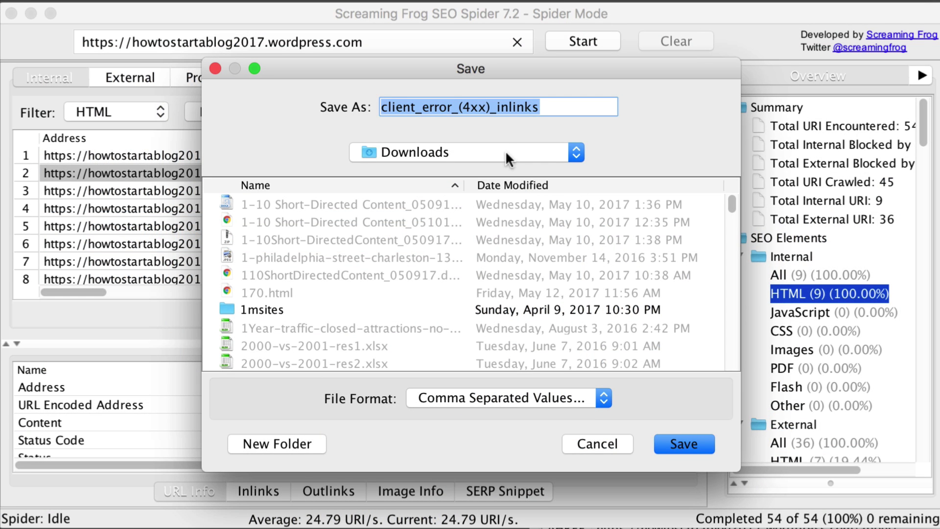
click(683, 443)
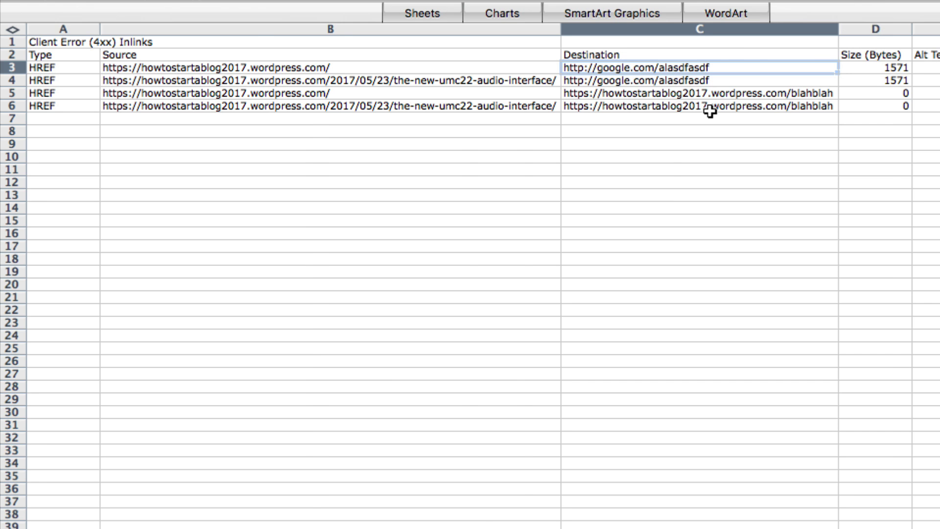
Inspect the Source and Destination cells of the broken links to google.com/alasdfasdf and the blahblah page
scroll(710, 111, right, 5)
scroll(709, 112, left, 5)
click(132, 69)
key(Right)
click(463, 89)
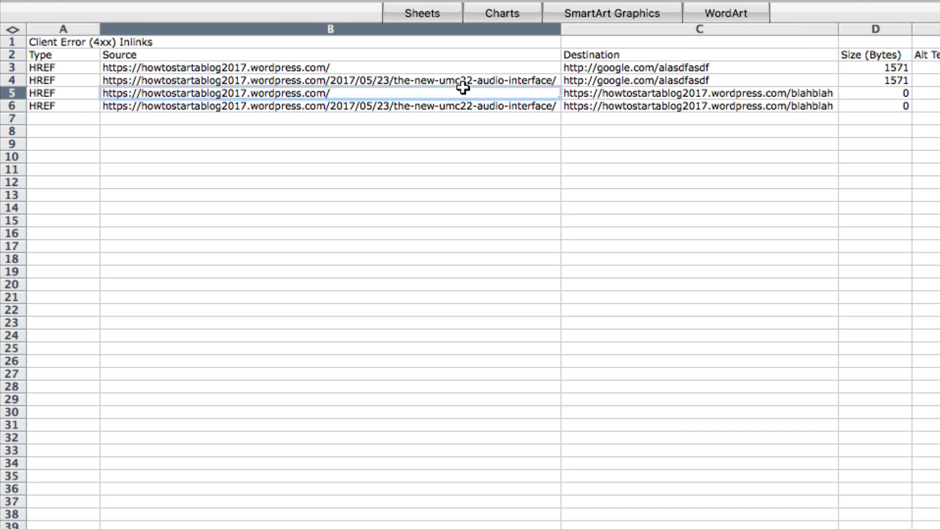
key(Right)
click(596, 117)
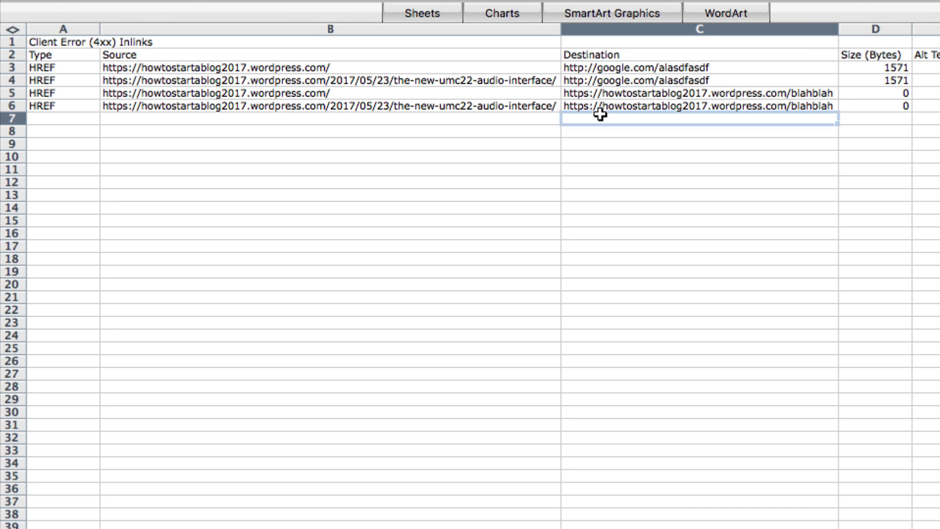
click(598, 67)
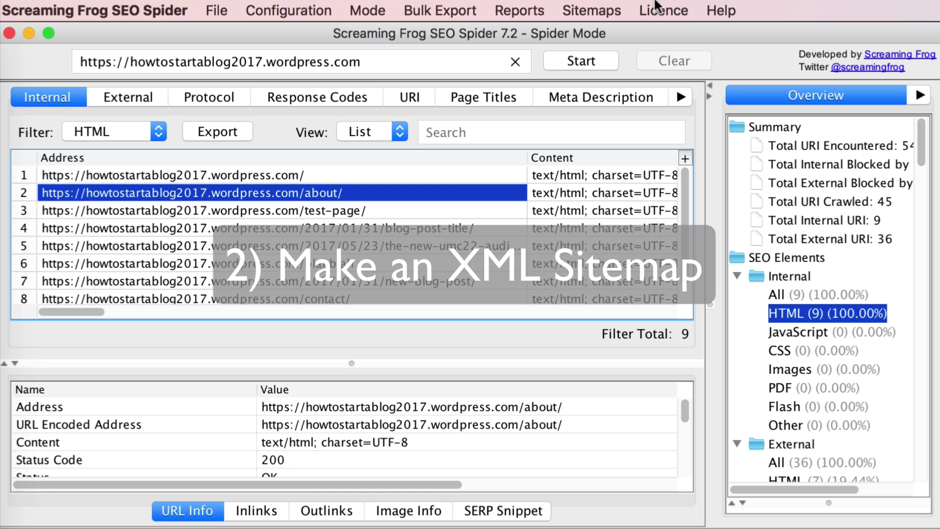
Start an XML sitemap export and continue past the Pages options to the save step
click(585, 8)
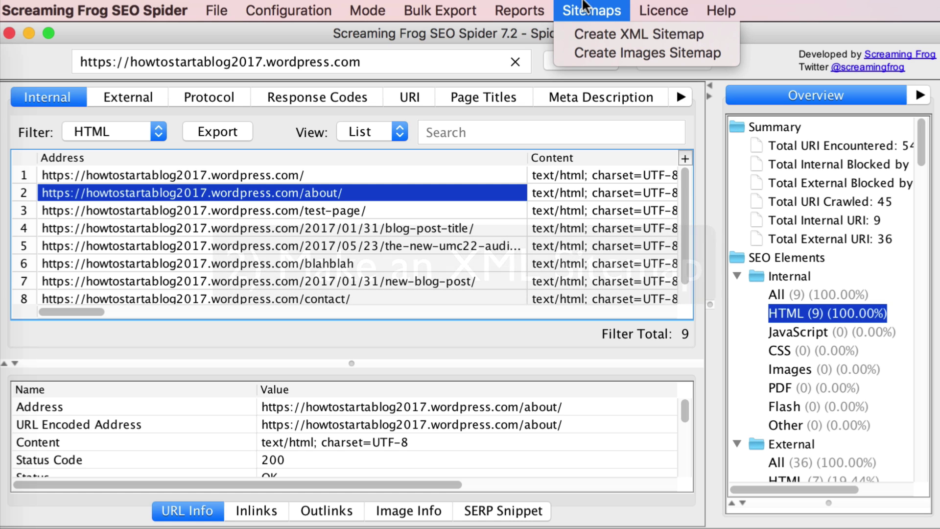
click(582, 35)
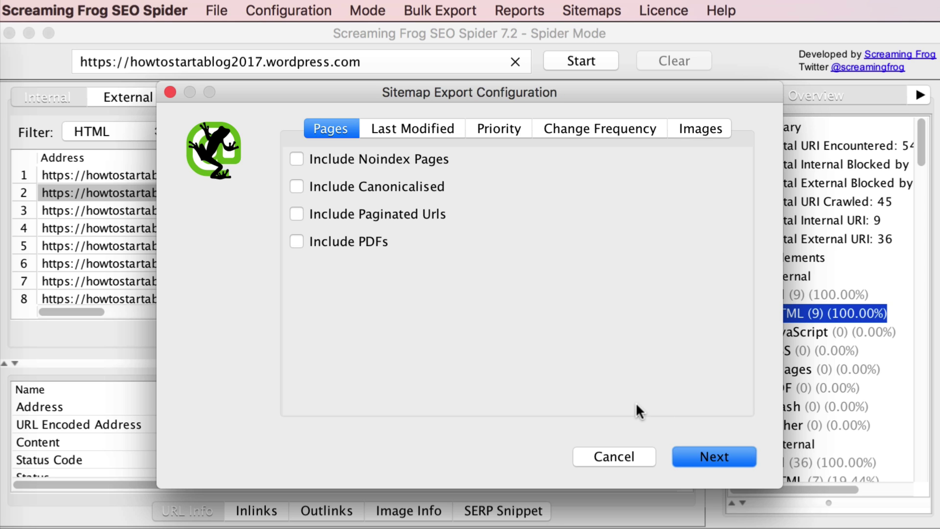
click(695, 457)
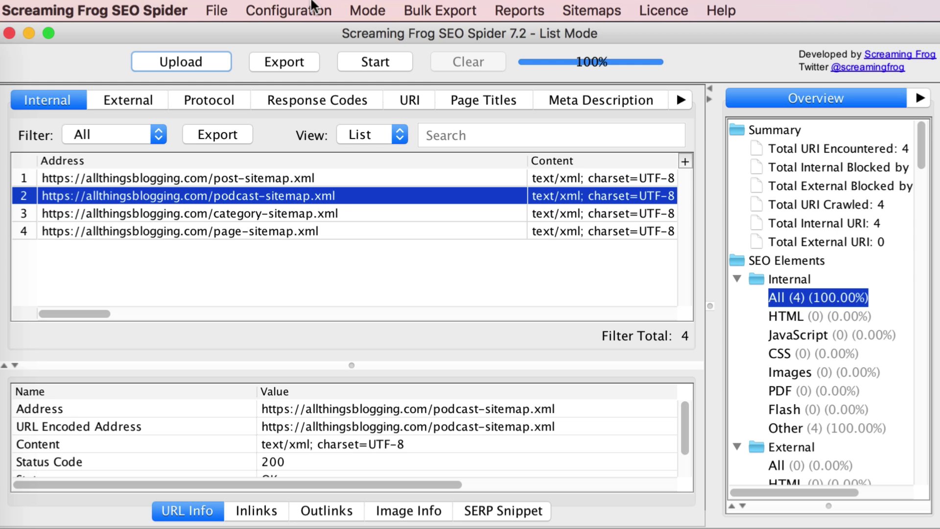
Switch the crawler to List mode and show the Upload dropdown's URL loading options
click(372, 7)
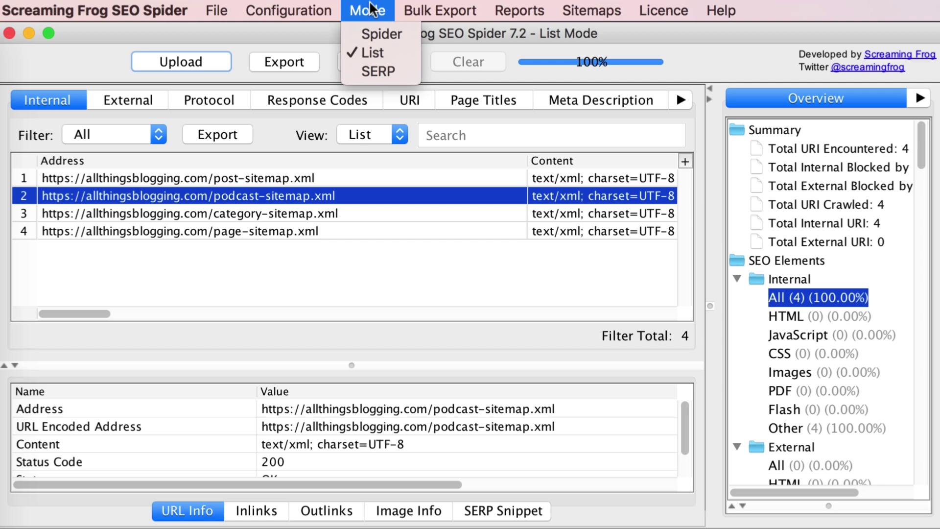
click(362, 49)
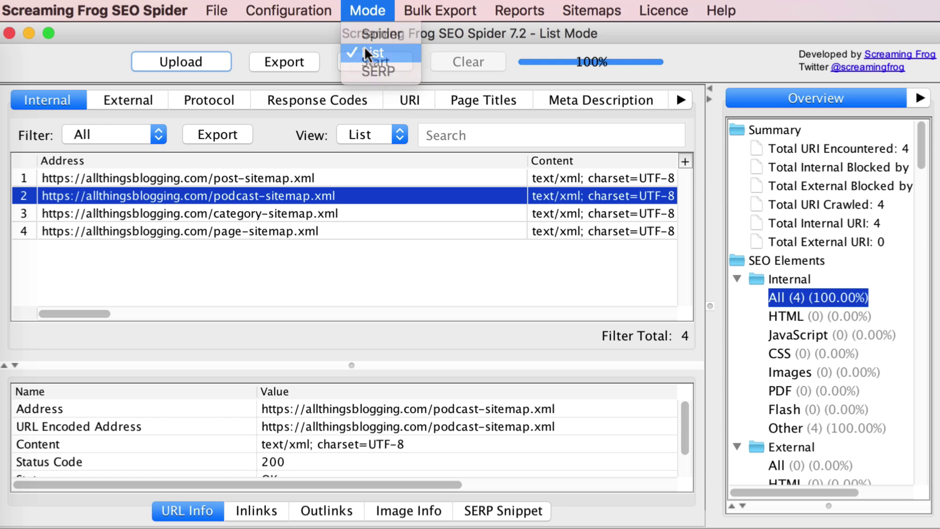
click(198, 57)
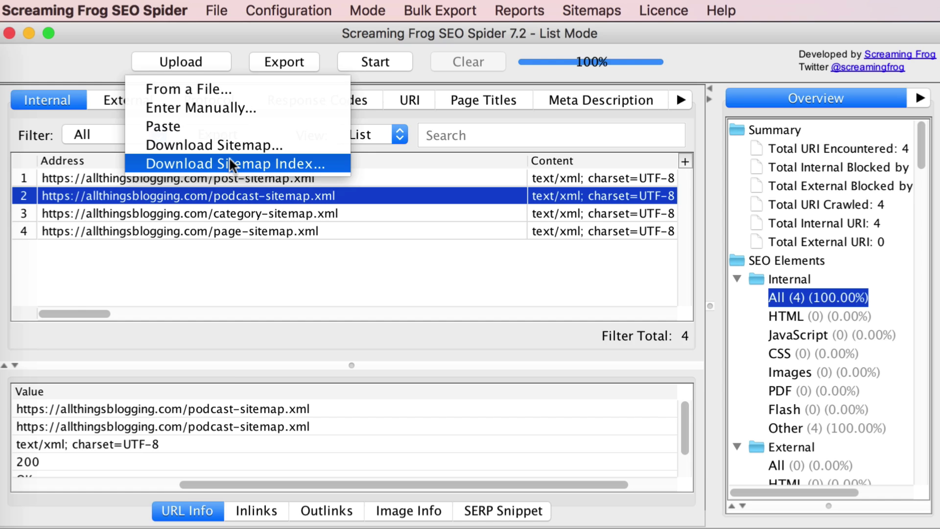
Download the 741 URLs from the allthingsblogging.com sitemap_index.xml and start crawling them
click(229, 161)
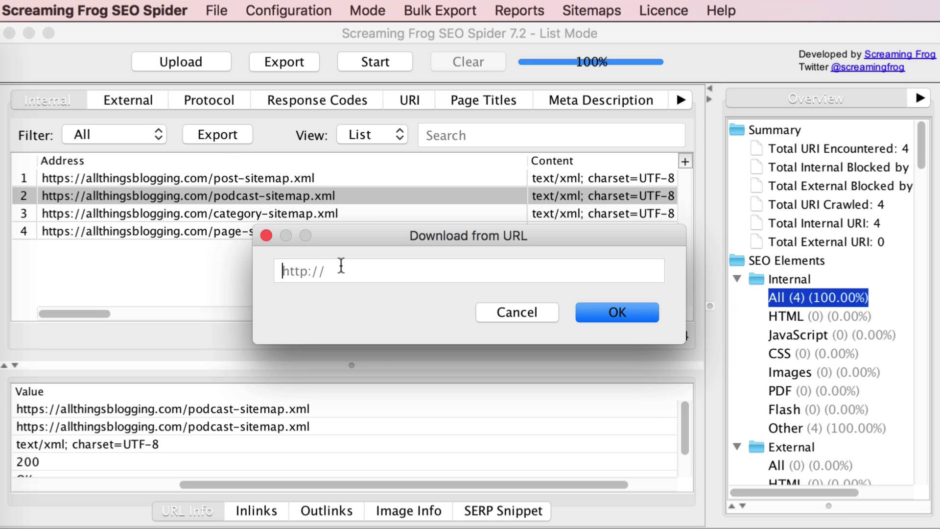
text(https://allthingsblogging.com/sitemap_index.xml)
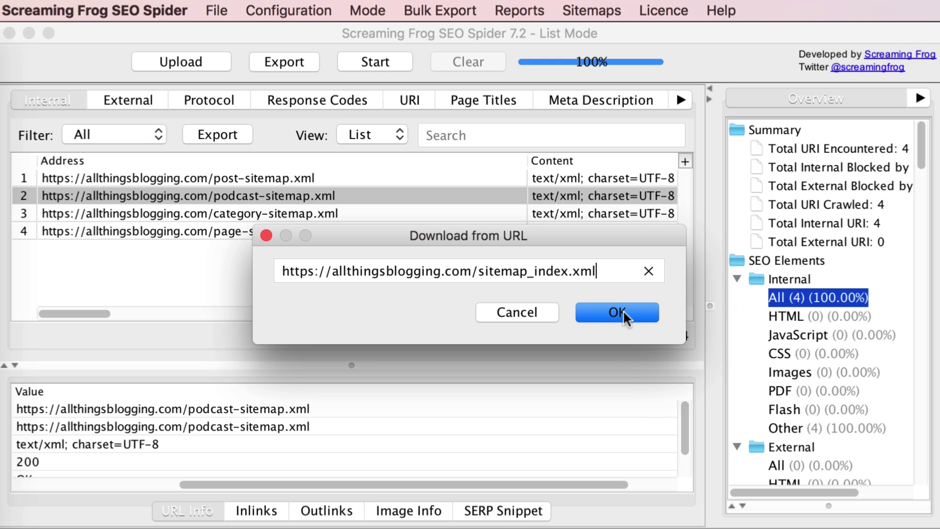
click(622, 309)
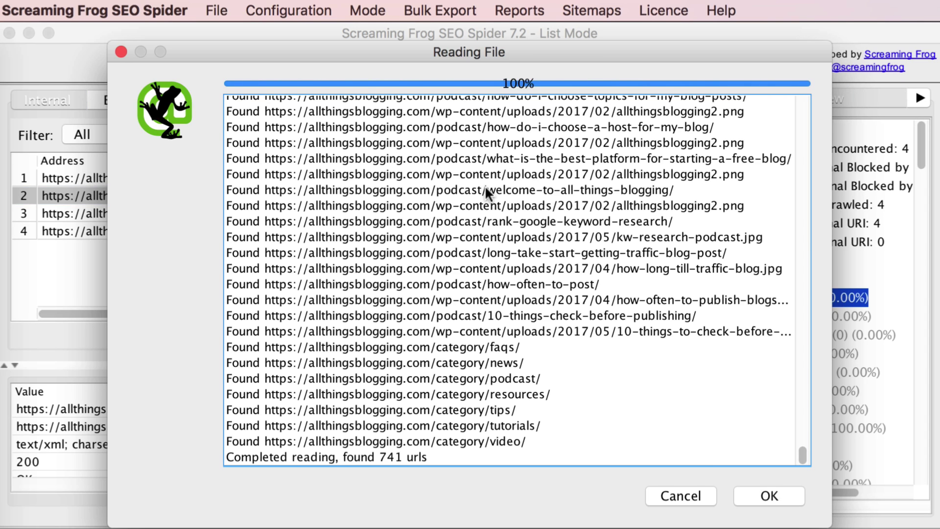
scroll(486, 188, up, 15)
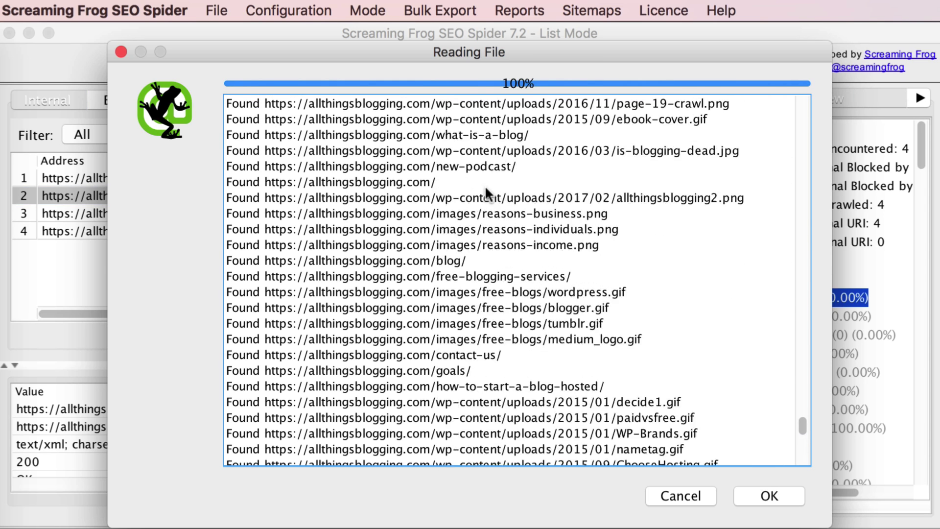
scroll(484, 185, up, 20)
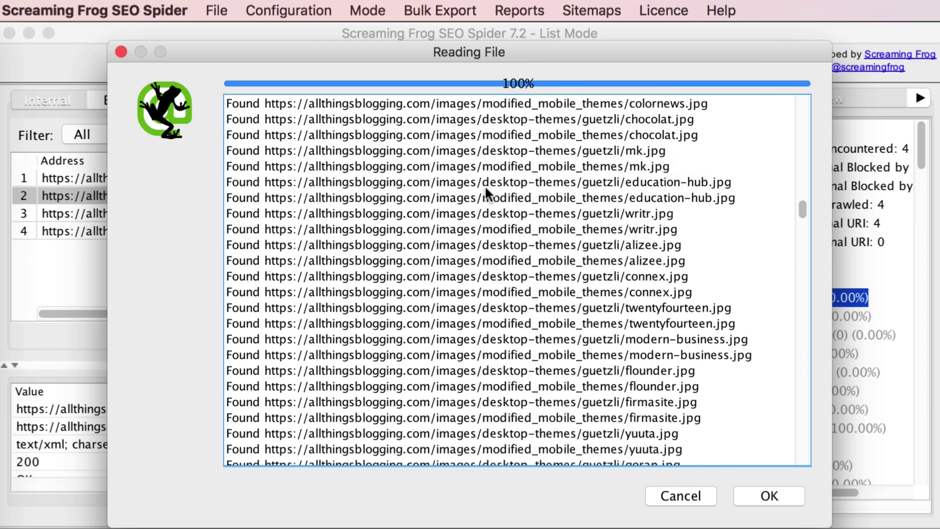
click(768, 495)
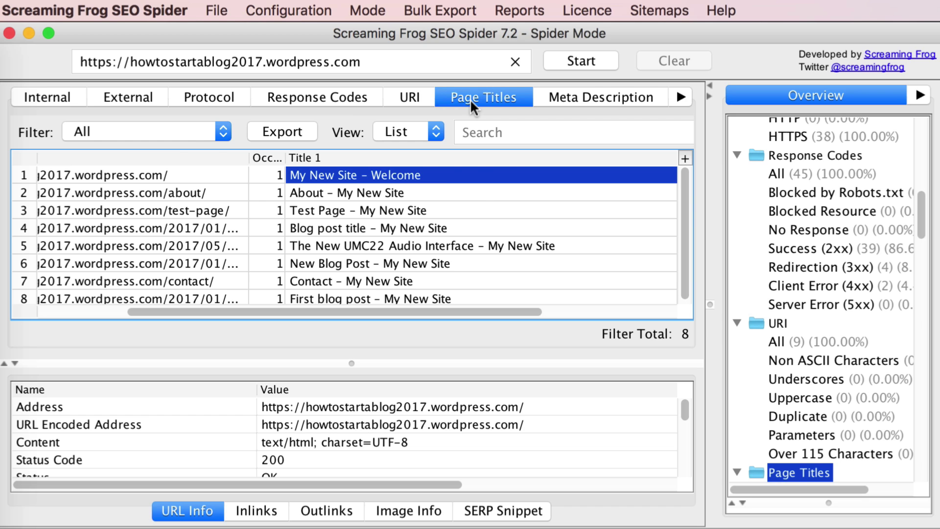
Narrow the Address column to reveal full page titles and select the 'Test Page - My New Site' row
scroll(110, 174, left, 5)
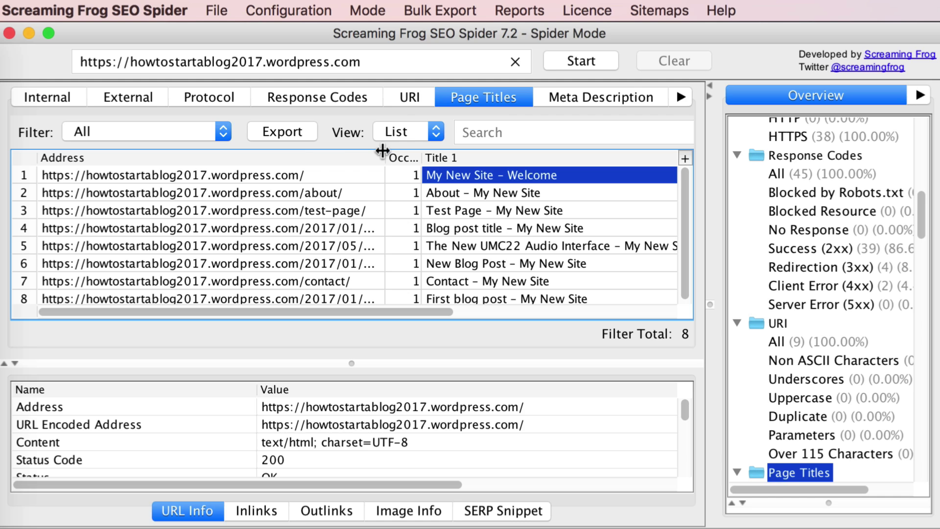
drag(383, 151, 294, 143)
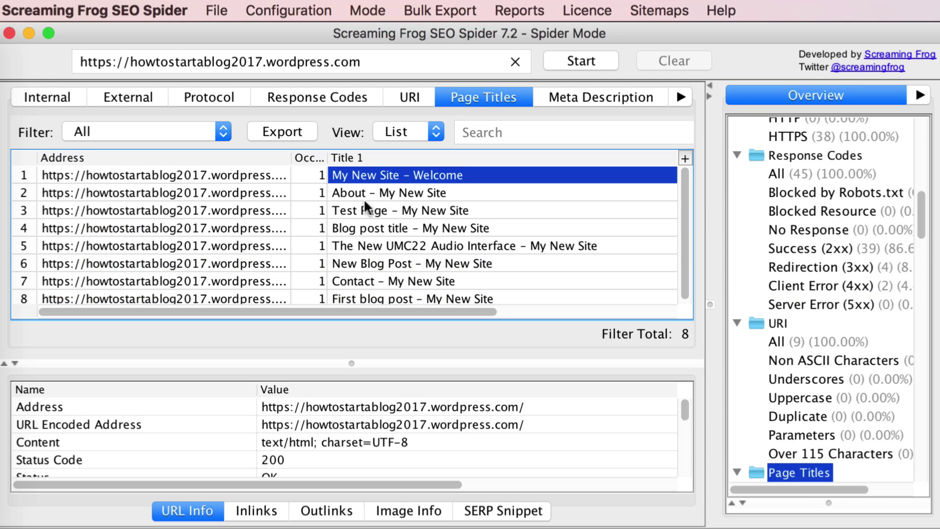
click(343, 209)
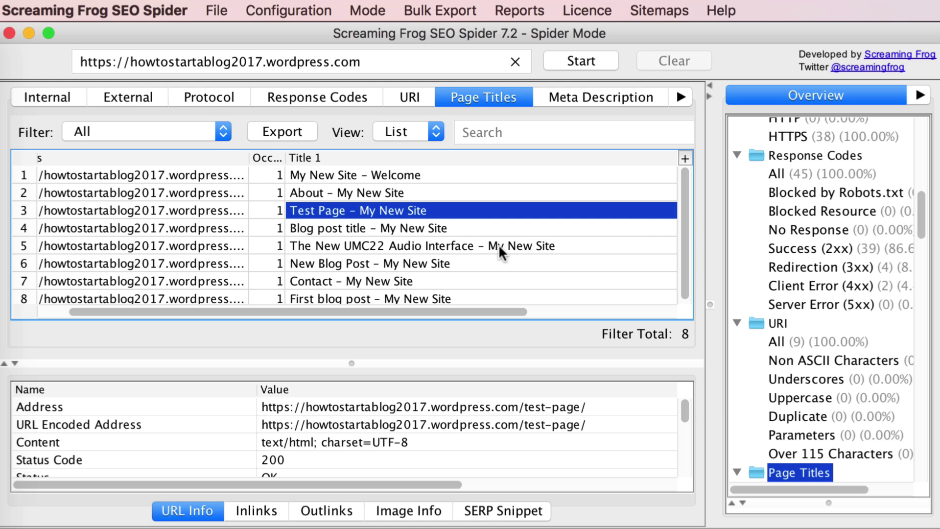
scroll(499, 246, right, 5)
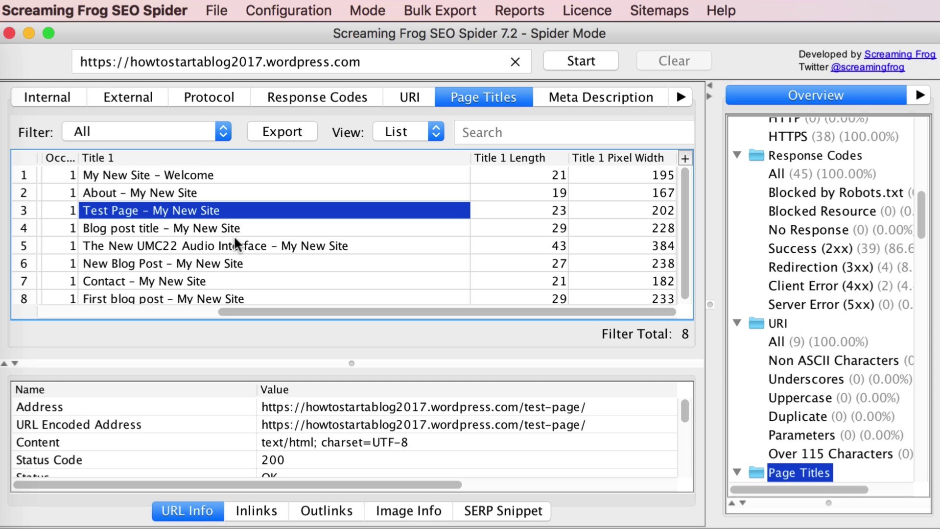
scroll(234, 238, left, 5)
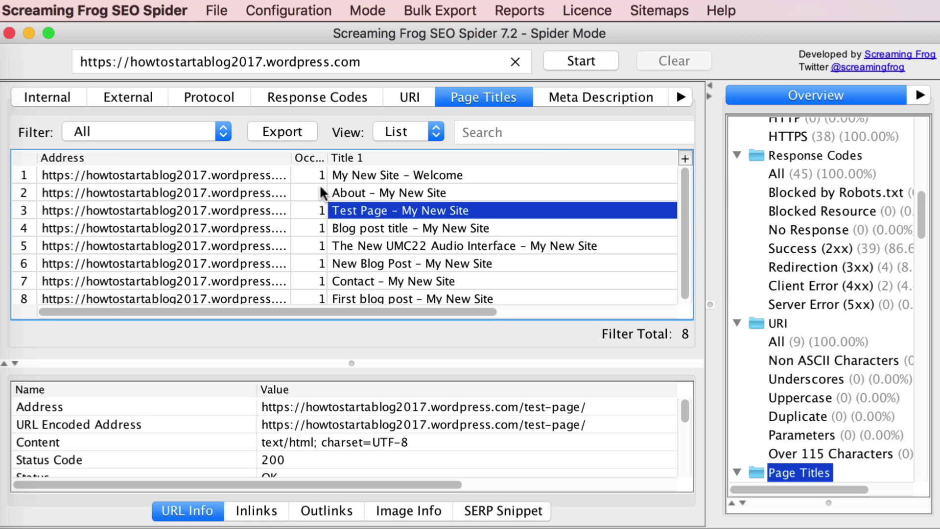
scroll(347, 188, down, 1)
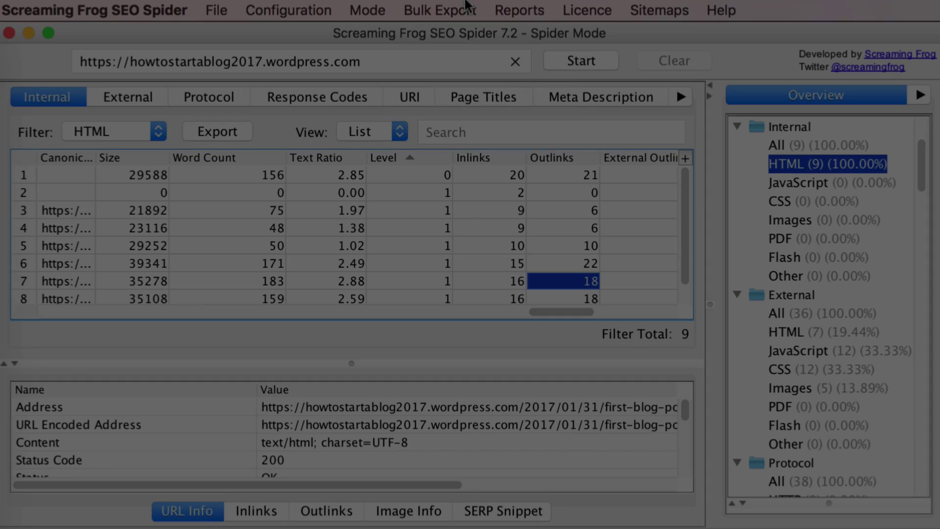
Browse the Bulk Export > Response Codes and Reports menus, then scroll the Internal table to Response Time
click(440, 10)
mouse_move(449, 110)
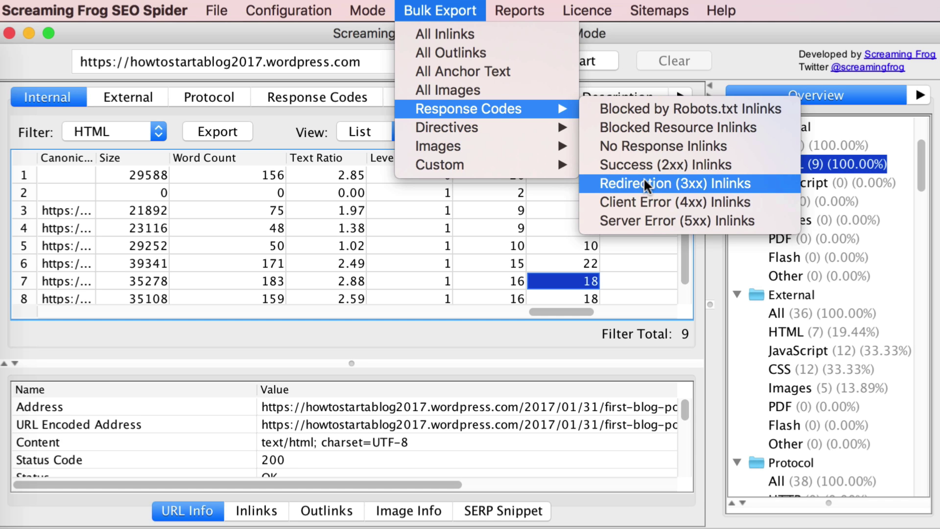
mouse_move(545, 6)
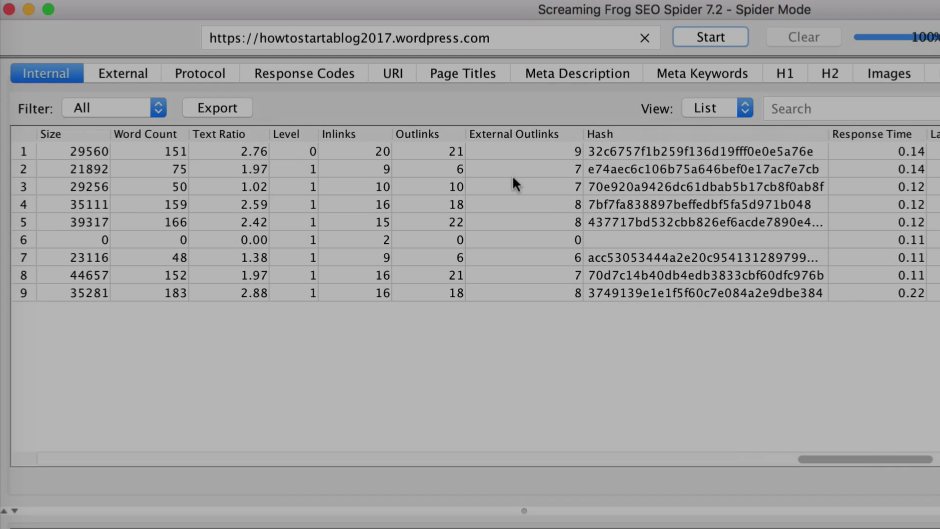
scroll(513, 180, right, 3)
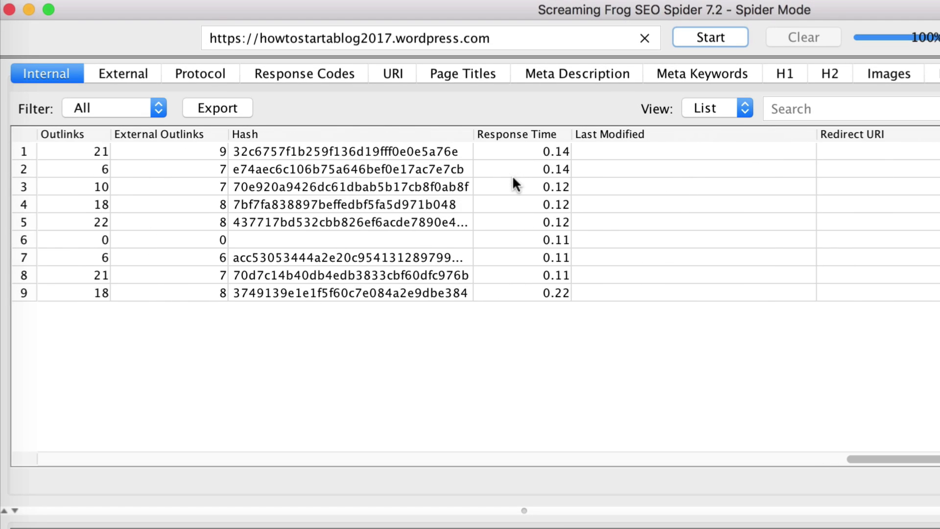
Select the nine pages' Response Time values, then open and dismiss the Configuration menu
click(498, 152)
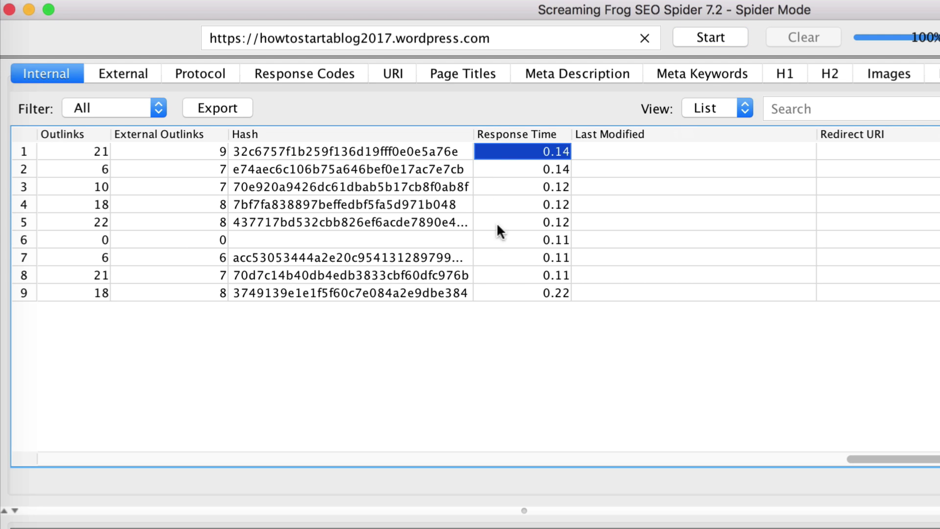
shift+click(509, 292)
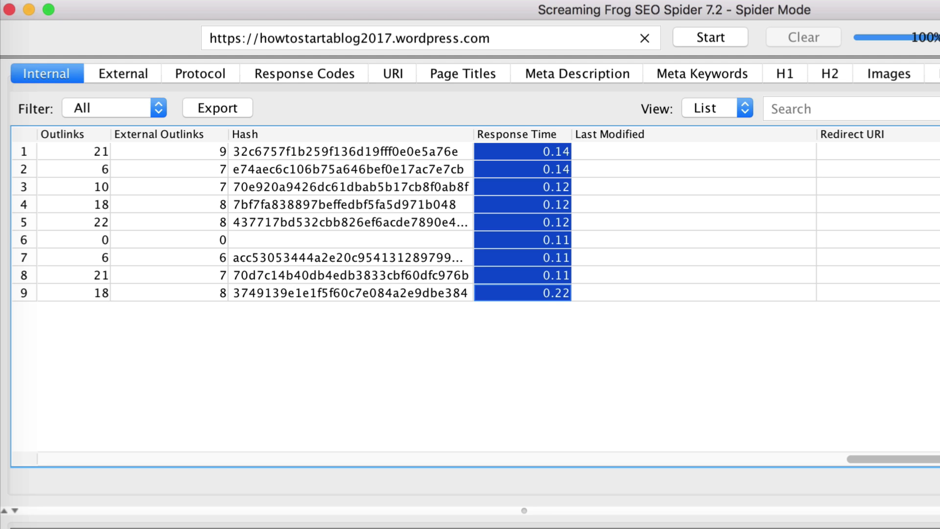
click(294, 1)
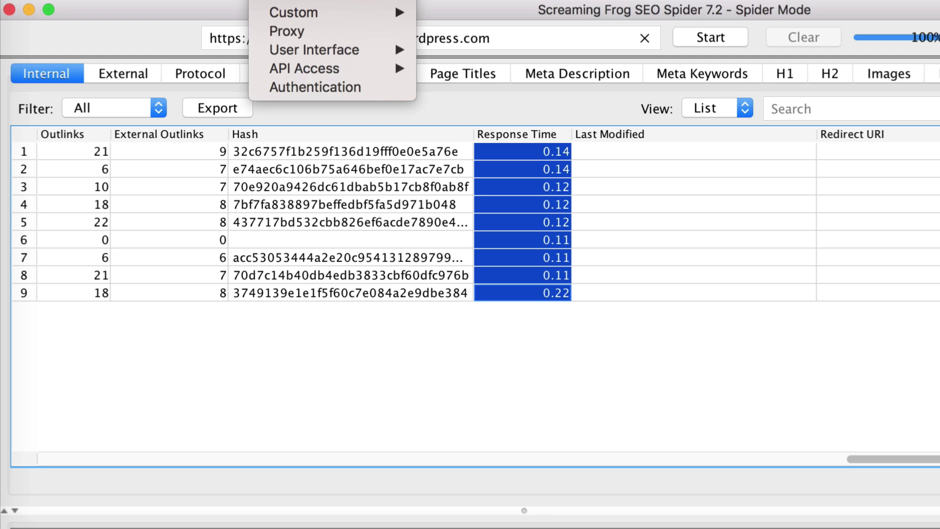
key(Escape)
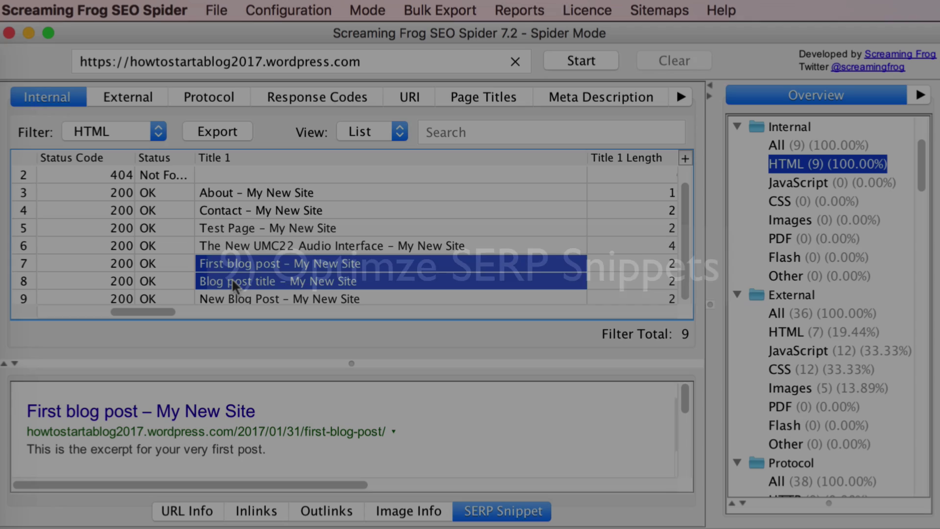
Preview the search snippets for the Blog post title, Test Page and New Blog Post pages
click(233, 282)
click(228, 224)
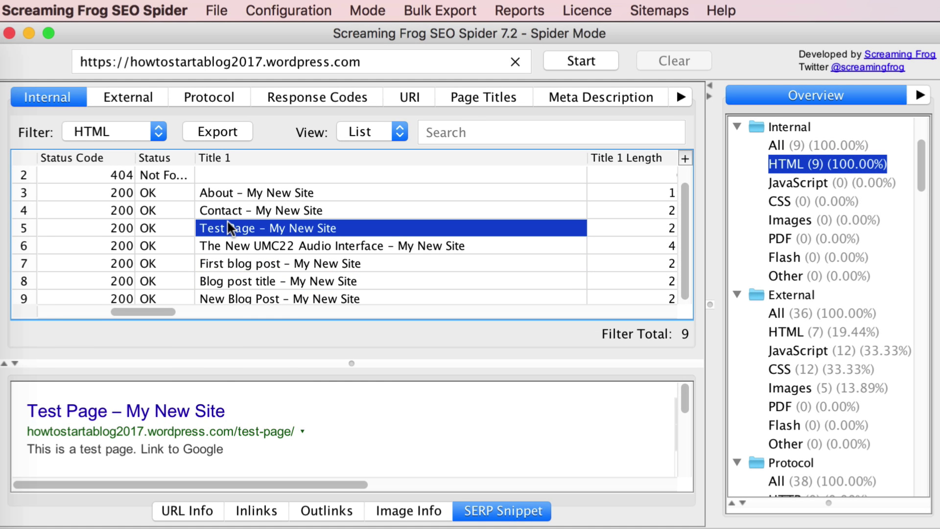
key(Down)
key(Down)
key(Down)
key(Down)
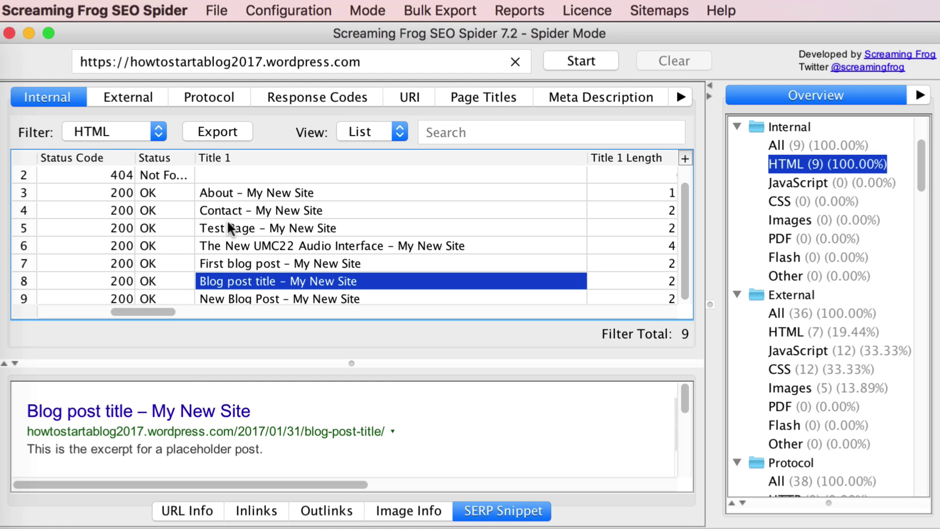
click(220, 187)
key(Down)
key(Down)
key(Down)
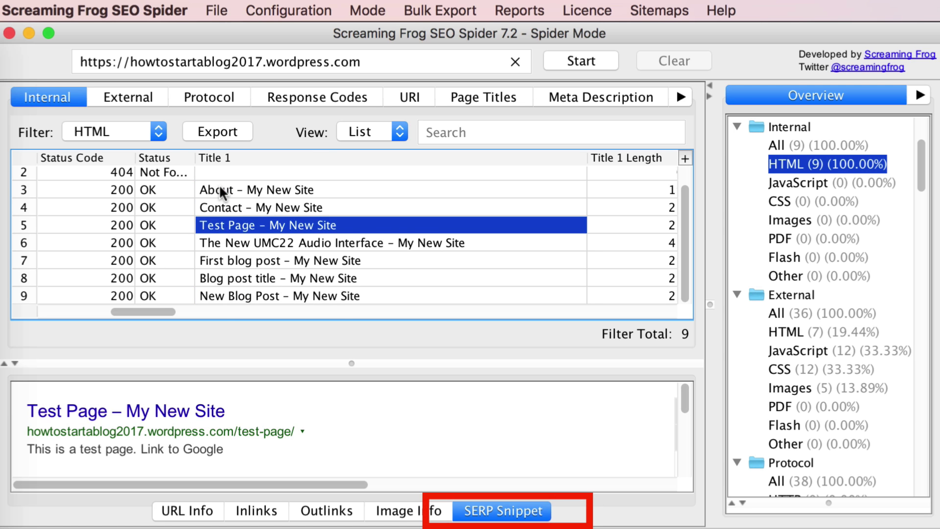
scroll(220, 184, up, 1)
scroll(220, 184, right, 3)
scroll(222, 184, left, 6)
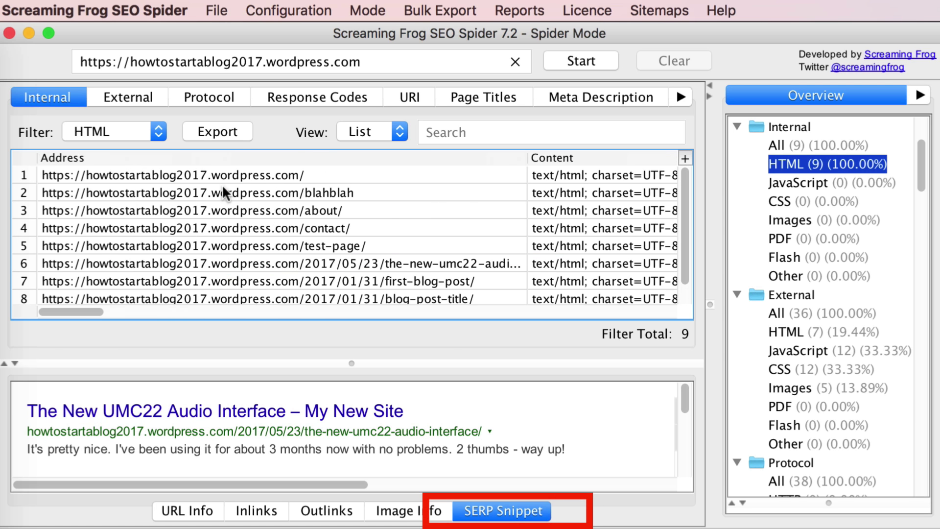
scroll(221, 184, right, 3)
Step through the homepage, 404 page, UMC22 post and First blog post snippets
key(Down)
key(Down)
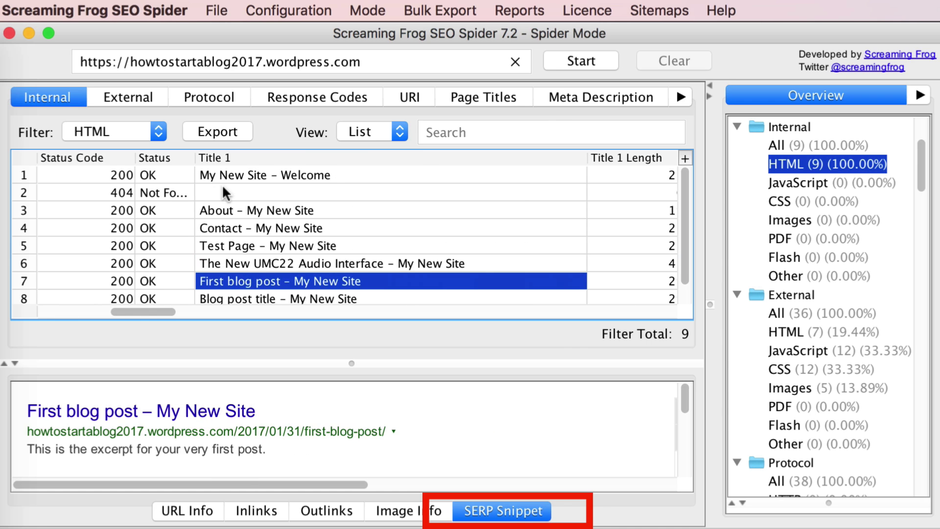
key(Up)
key(Up)
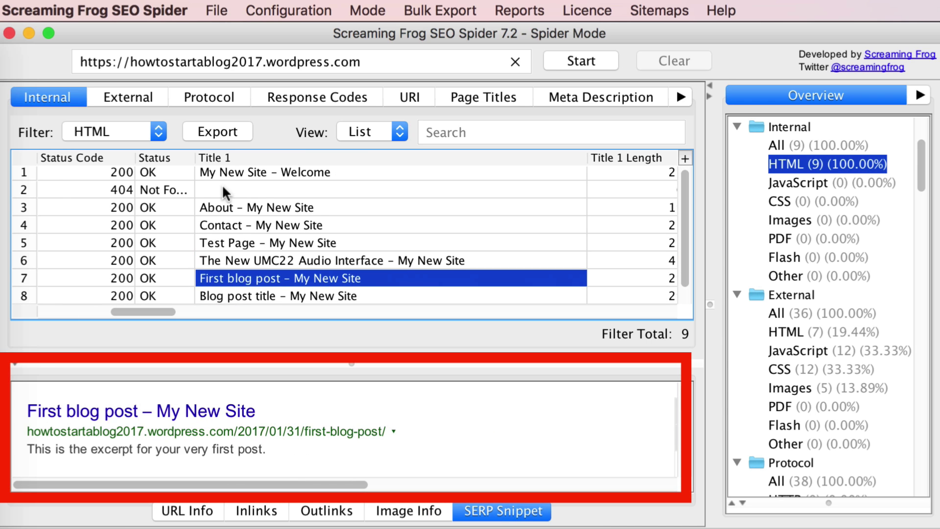
click(224, 174)
key(Down)
key(Down)
key(Down)
key(Down)
key(Down)
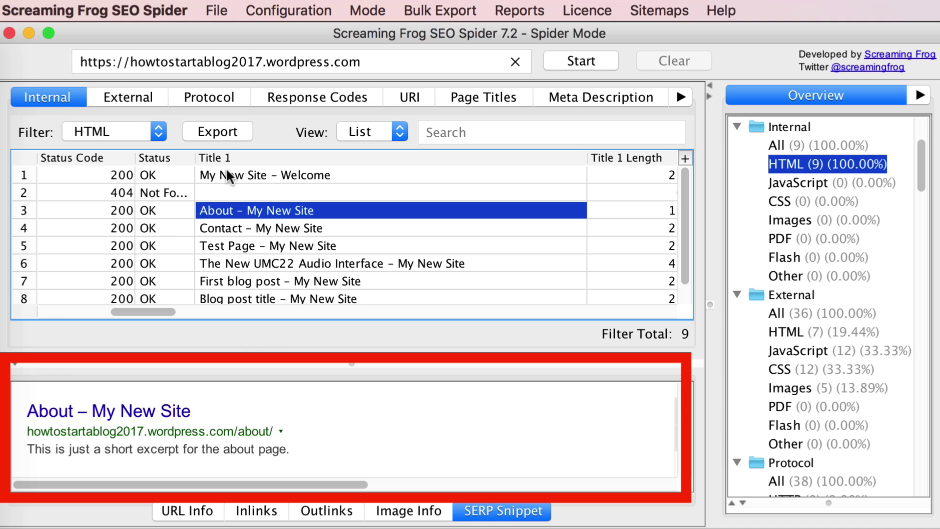
key(Down)
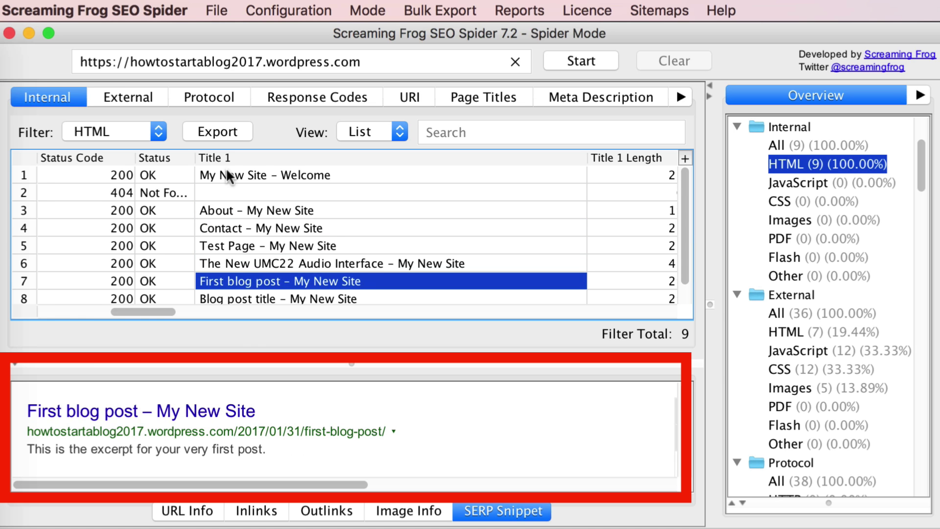
key(Down)
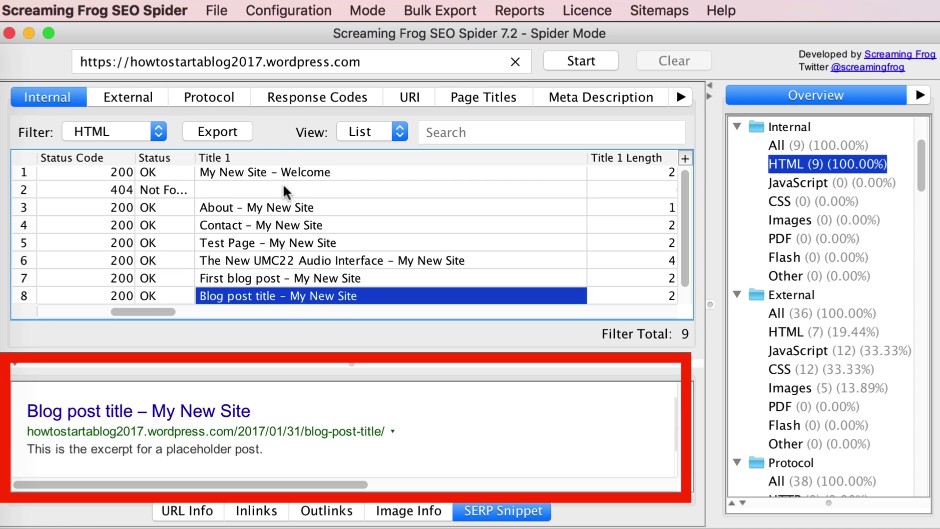
click(263, 261)
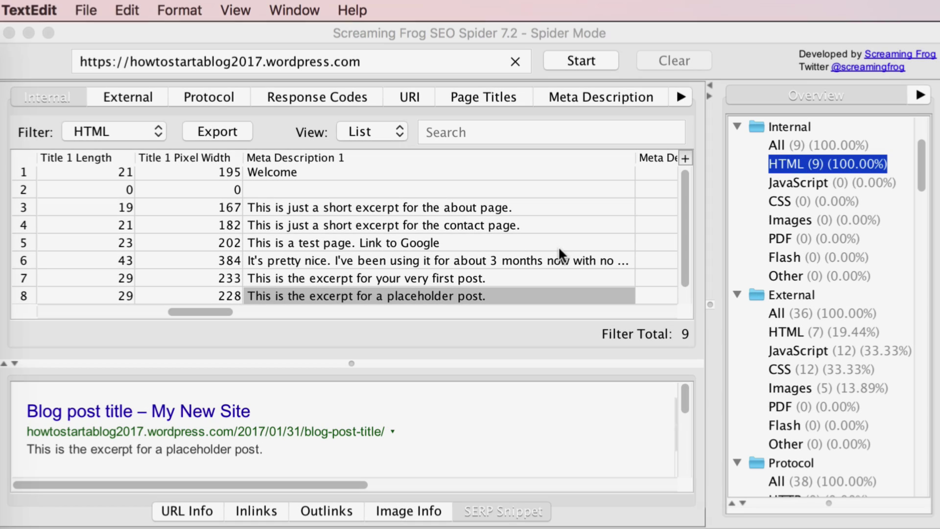
Scroll the Internal table past Meta Description and H1 to the Level and Inlinks columns
scroll(558, 246, right, 5)
scroll(559, 251, right, 5)
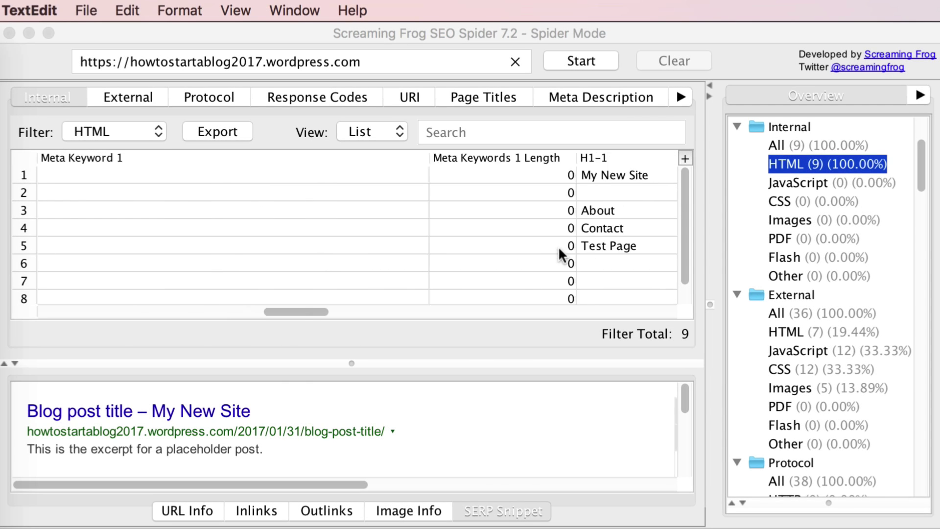
scroll(558, 246, right, 10)
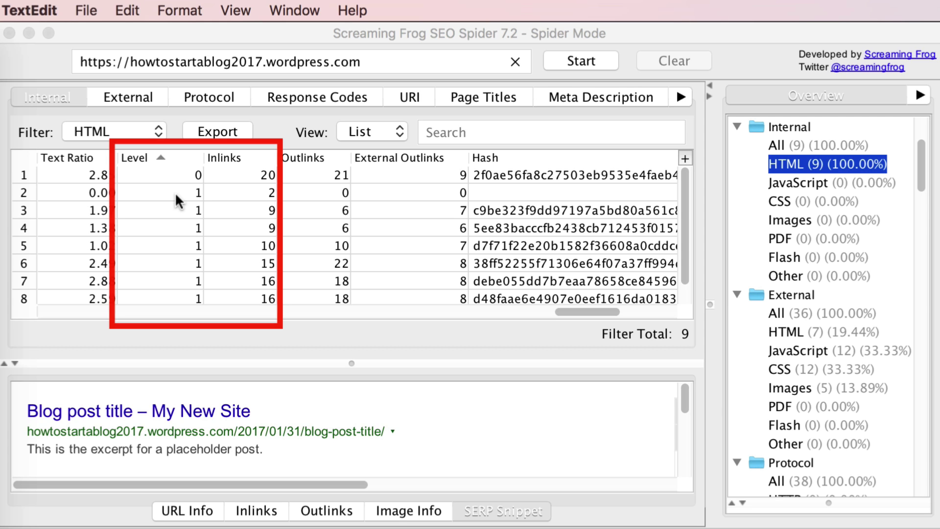
click(154, 188)
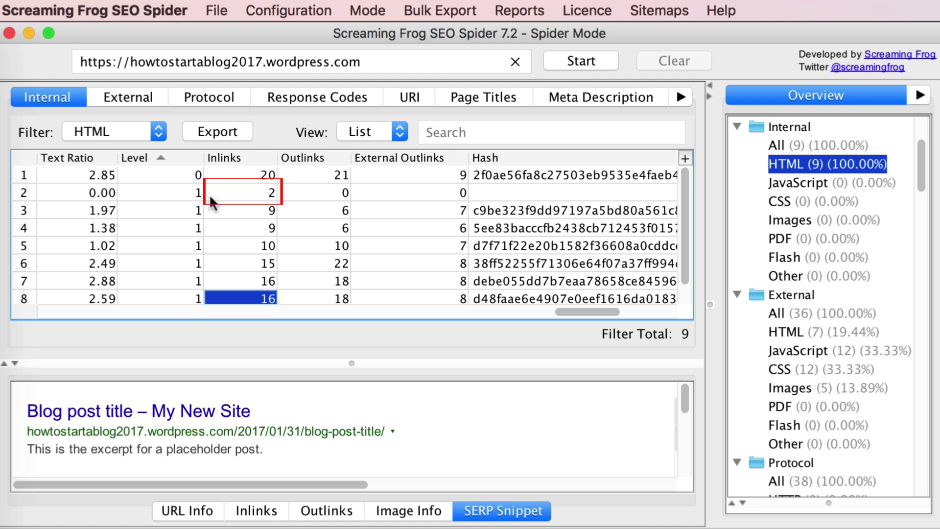
Select Level and Inlinks for rows 2–8, singling out the /blahblah page's 2 inlinks
click(184, 198)
click(226, 295)
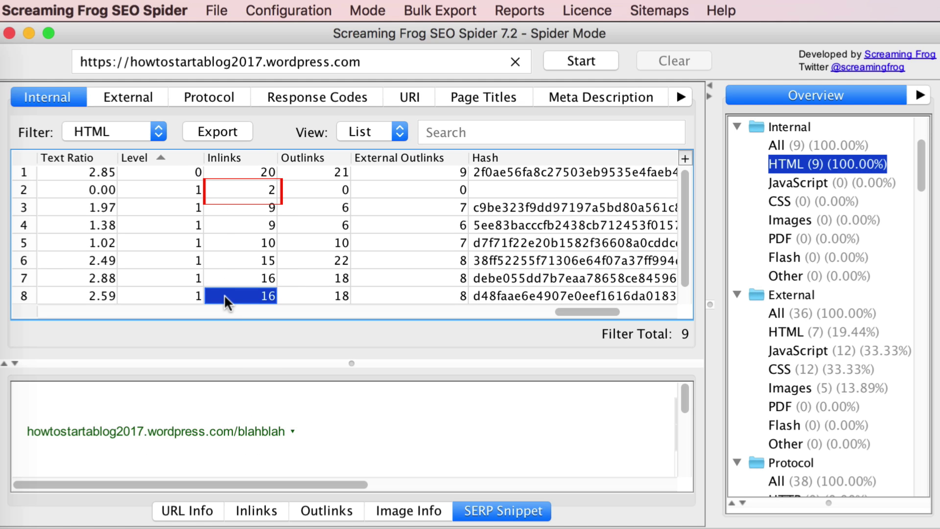
click(181, 198)
drag(180, 193, 230, 294)
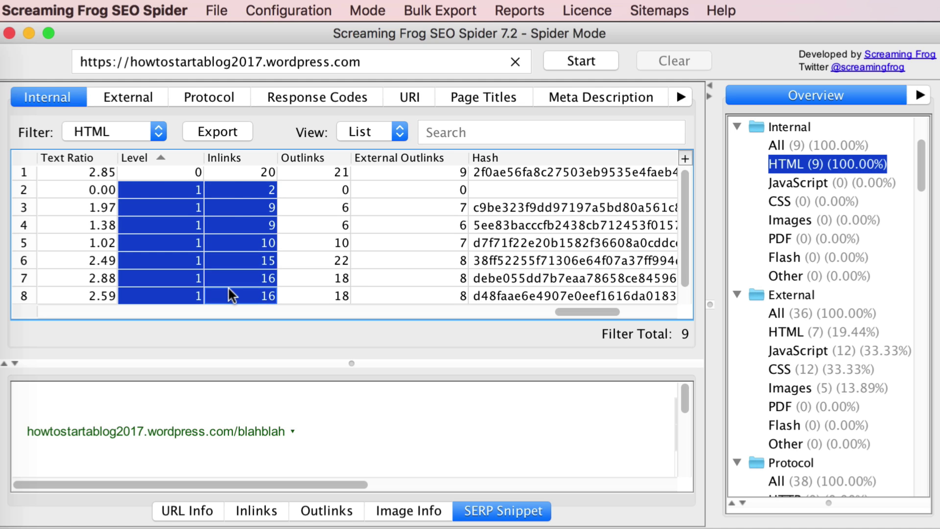
scroll(230, 296, up, 1)
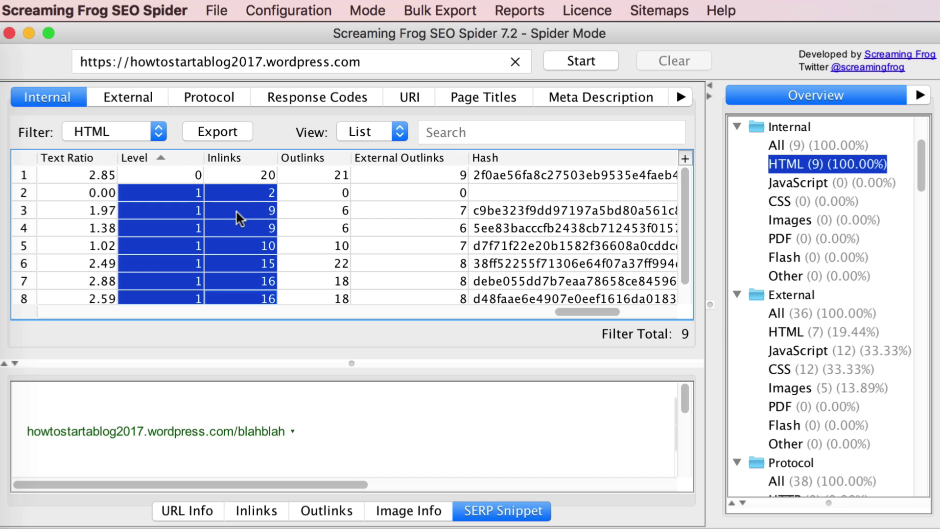
click(222, 193)
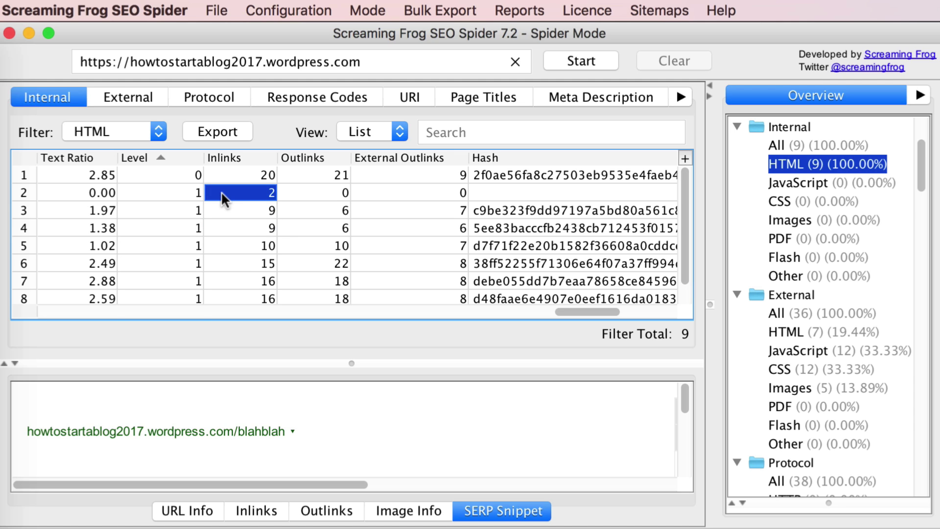